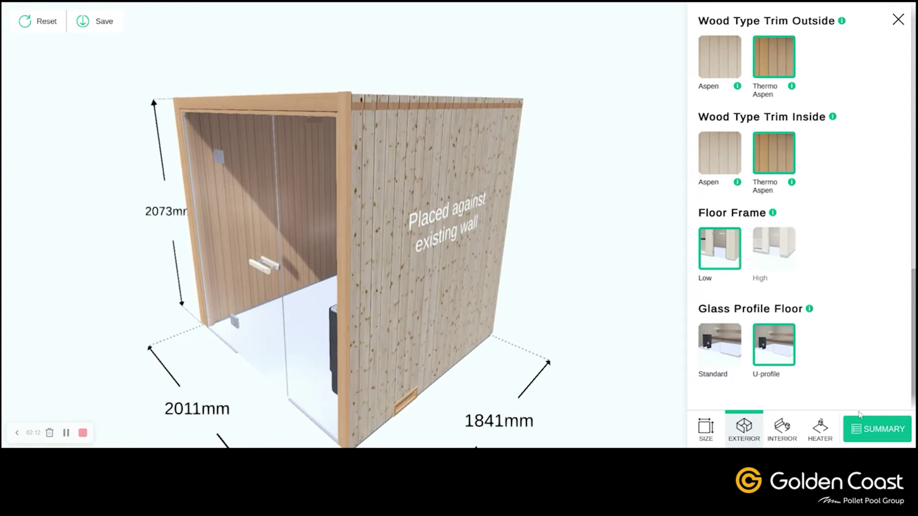
Preview the Standard glass floor profile and restore the U-profile option.
{"action": "left_click", "coordinate": [730, 359]}
{"action": "left_click", "coordinate": [764, 353]}
Compare several preset bench layouts for the sauna interior and apply Layout B.
{"action": "left_click", "coordinate": [782, 433]}
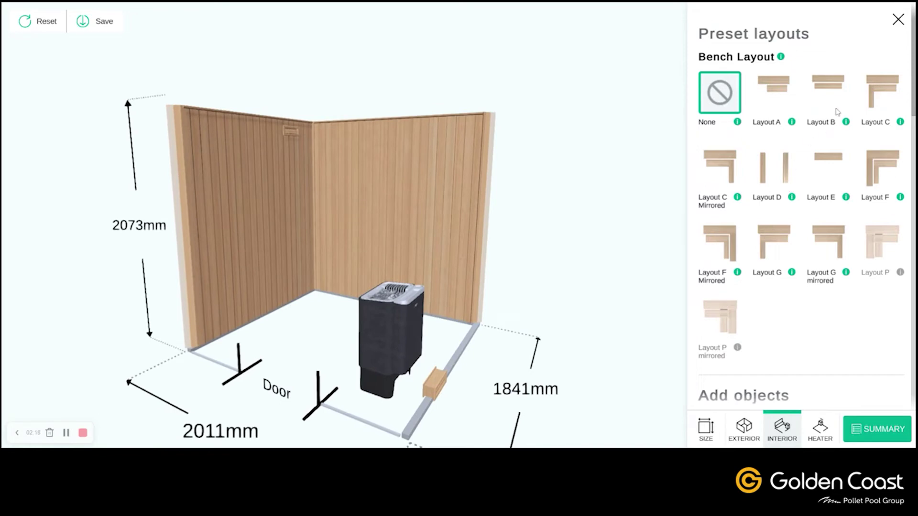
{"action": "left_click", "coordinate": [828, 94]}
{"action": "left_click", "coordinate": [776, 94]}
{"action": "left_click", "coordinate": [837, 92]}
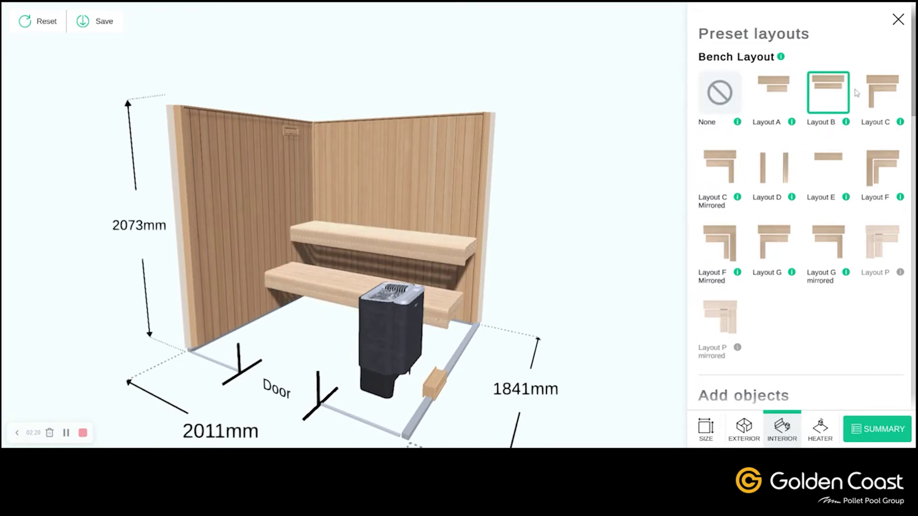
{"action": "left_click", "coordinate": [881, 93]}
{"action": "left_click", "coordinate": [719, 167]}
{"action": "left_click", "coordinate": [772, 166]}
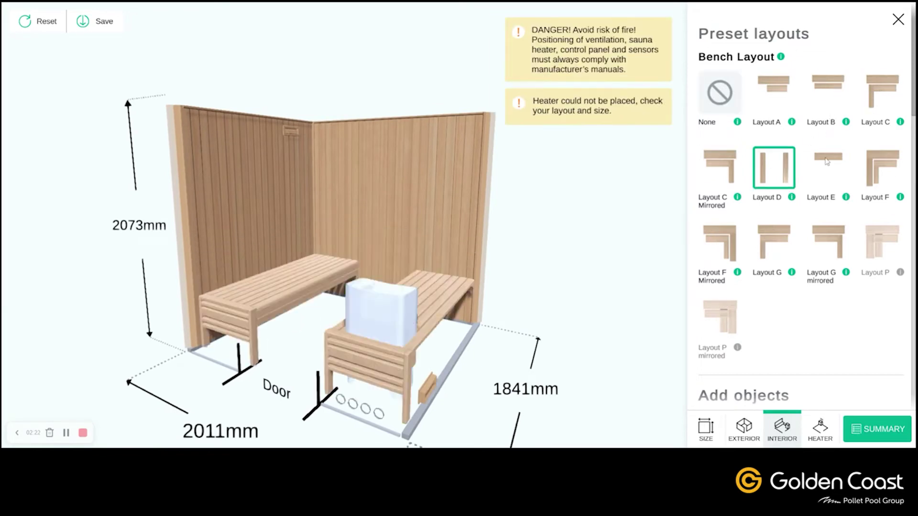
{"action": "left_click", "coordinate": [840, 157]}
{"action": "left_click", "coordinate": [845, 101]}
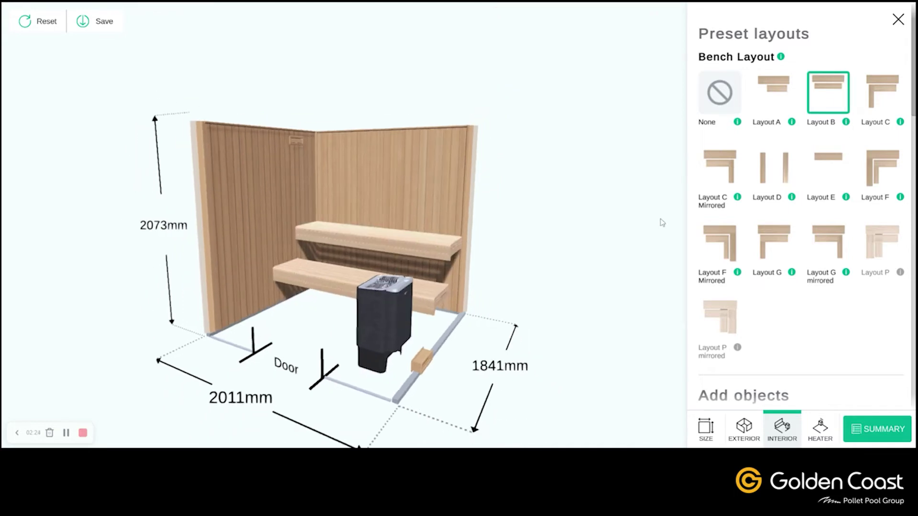
Select the upper bench and set its depth to 598 mm.
{"action": "left_click_drag", "start_coordinate": [555, 291], "coordinate": [426, 262]}
{"action": "left_click", "coordinate": [426, 263]}
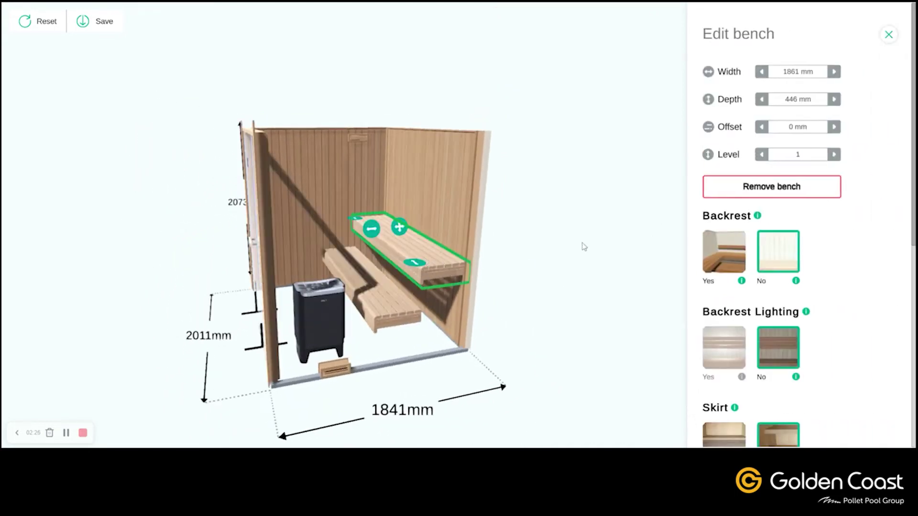
{"action": "left_click", "coordinate": [834, 99]}
{"action": "left_click", "coordinate": [834, 99]}
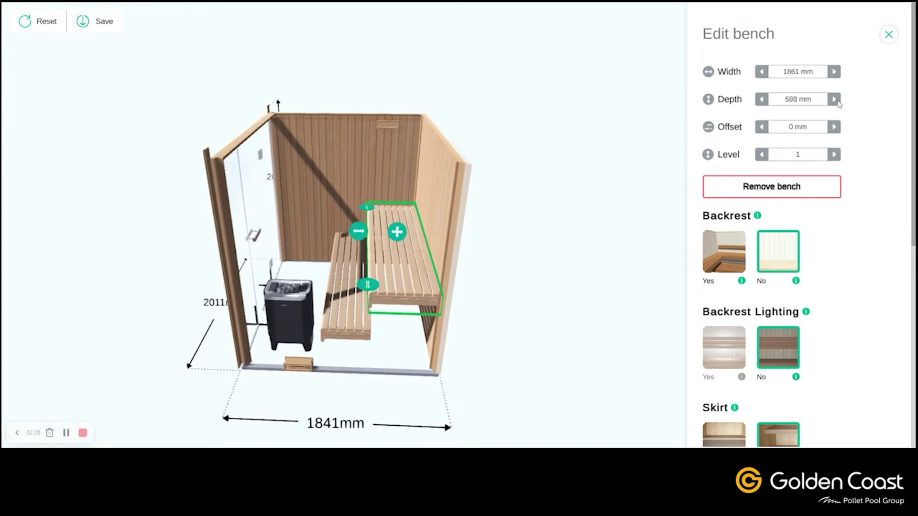
Increase the lower bench's depth by one increment and finish editing the bench.
{"action": "left_click", "coordinate": [337, 283]}
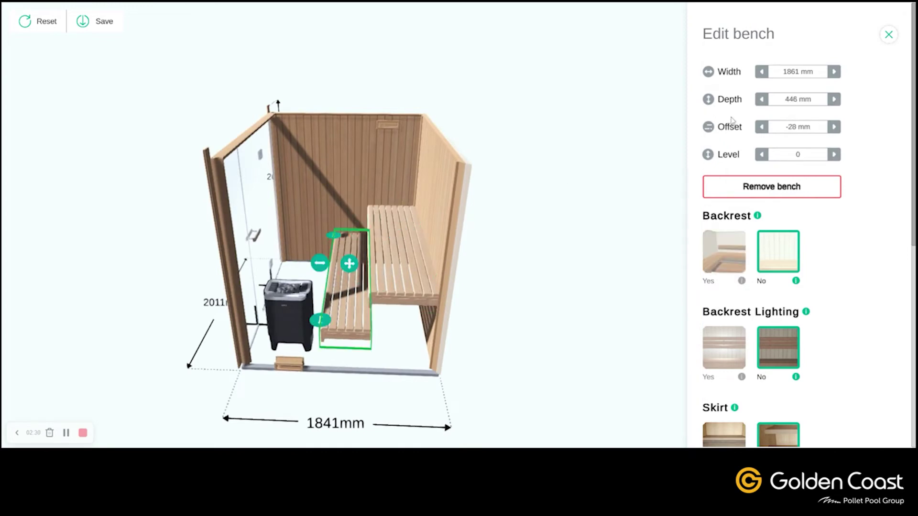
{"action": "left_click", "coordinate": [834, 99]}
{"action": "left_click_drag", "start_coordinate": [662, 199], "coordinate": [539, 293]}
{"action": "left_click", "coordinate": [538, 292]}
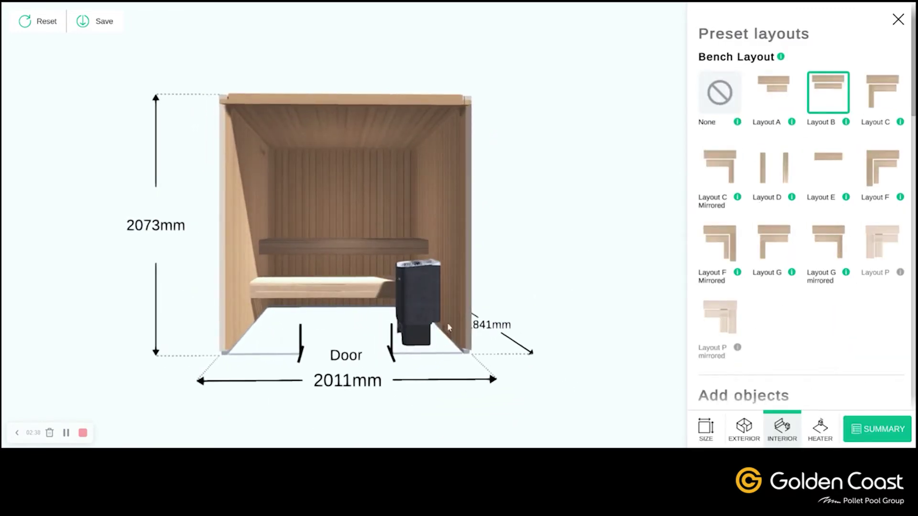
Return to the exterior settings and move the glass door to 835 mm from the left wall and 448 mm from the right wall.
{"action": "left_click", "coordinate": [745, 434]}
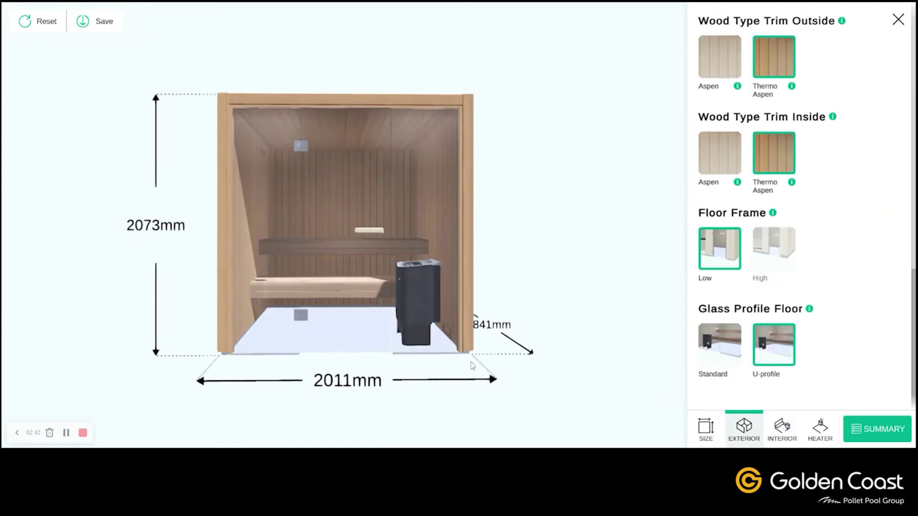
{"action": "left_click", "coordinate": [345, 262]}
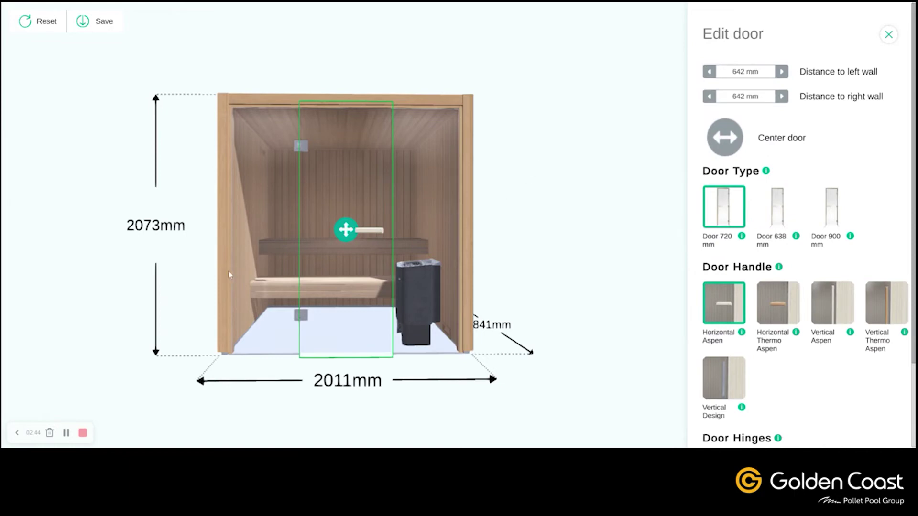
{"action": "left_click_drag", "start_coordinate": [346, 230], "coordinate": [369, 238]}
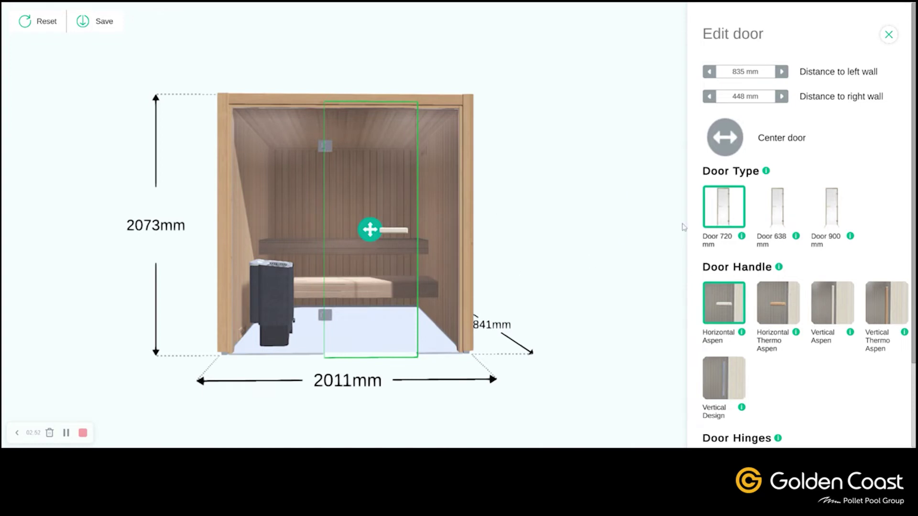
Compare door types and handles, choosing Door 720 mm with the Vertical Design handle.
{"action": "left_click", "coordinate": [775, 214]}
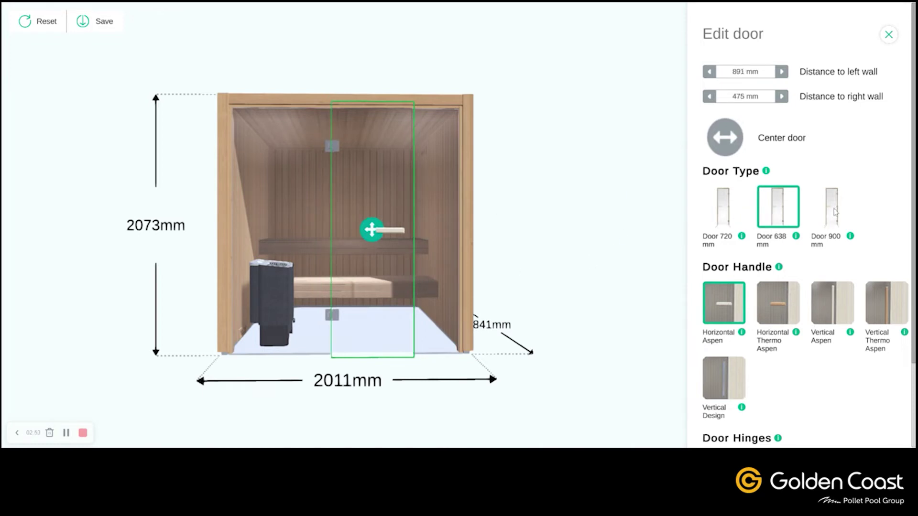
{"action": "left_click", "coordinate": [736, 217]}
{"action": "left_click", "coordinate": [775, 302]}
{"action": "left_click", "coordinate": [847, 302]}
{"action": "left_click", "coordinate": [880, 302]}
{"action": "left_click", "coordinate": [715, 377]}
Keep the door hinges on the left, center the door and finish editing it.
{"action": "scroll", "coordinate": [715, 378], "scroll_direction": "down", "scroll_amount": 2}
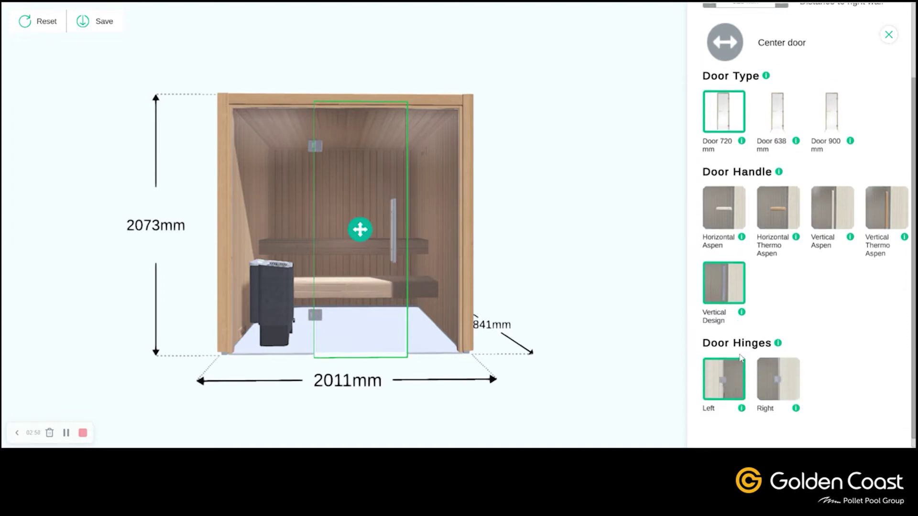
{"action": "left_click", "coordinate": [735, 378]}
{"action": "left_click", "coordinate": [736, 378]}
{"action": "left_click", "coordinate": [731, 44]}
{"action": "left_click", "coordinate": [890, 35]}
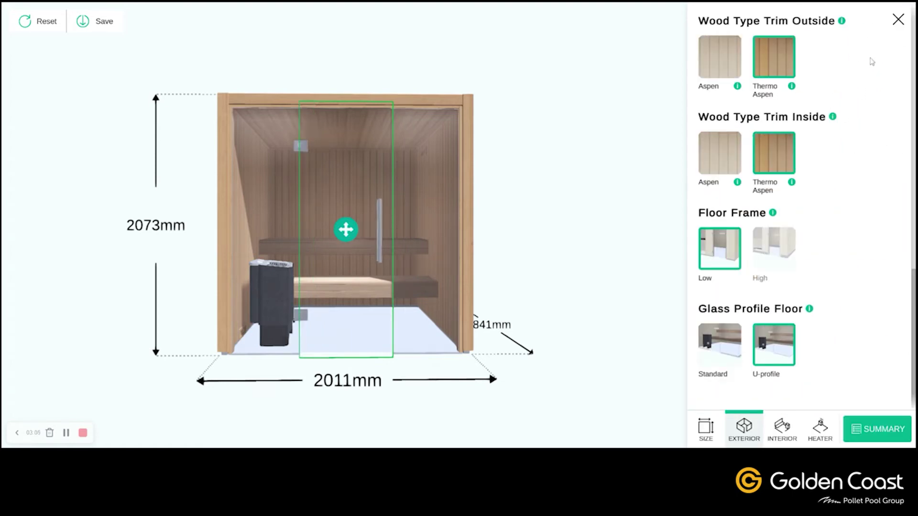
Compare the bench materials in the interior settings and choose Thermo Alder.
{"action": "left_click", "coordinate": [779, 433]}
{"action": "scroll", "coordinate": [789, 396], "scroll_direction": "down", "scroll_amount": 4}
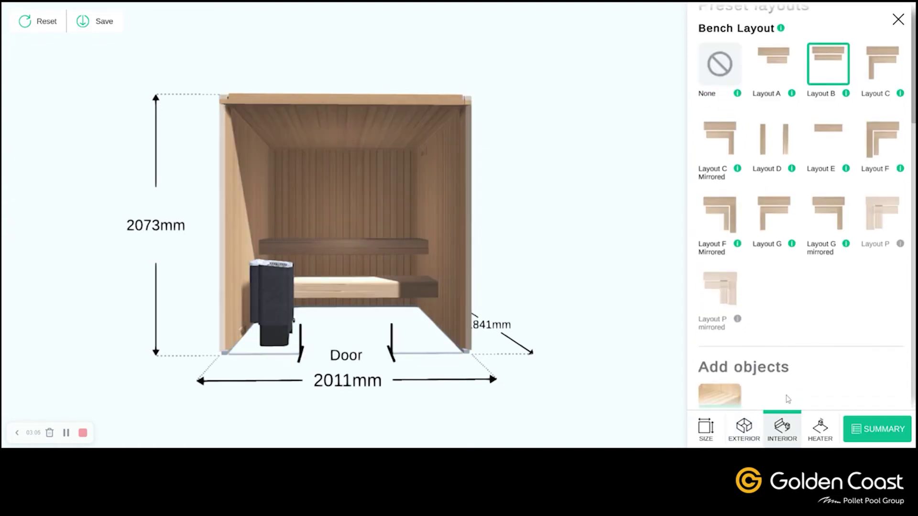
{"action": "scroll", "coordinate": [811, 365], "scroll_direction": "down", "scroll_amount": 5}
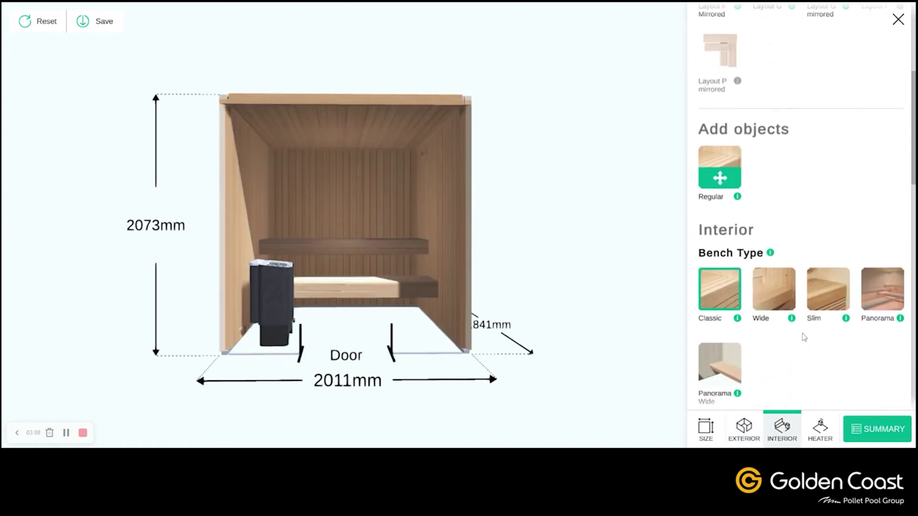
{"action": "scroll", "coordinate": [742, 325], "scroll_direction": "down", "scroll_amount": 1}
{"action": "left_click", "coordinate": [771, 276]}
{"action": "left_click", "coordinate": [739, 265]}
{"action": "left_click", "coordinate": [808, 266]}
Add a single backrest, compare the backrest types and set the type to Design.
{"action": "scroll", "coordinate": [808, 265], "scroll_direction": "down", "scroll_amount": 3}
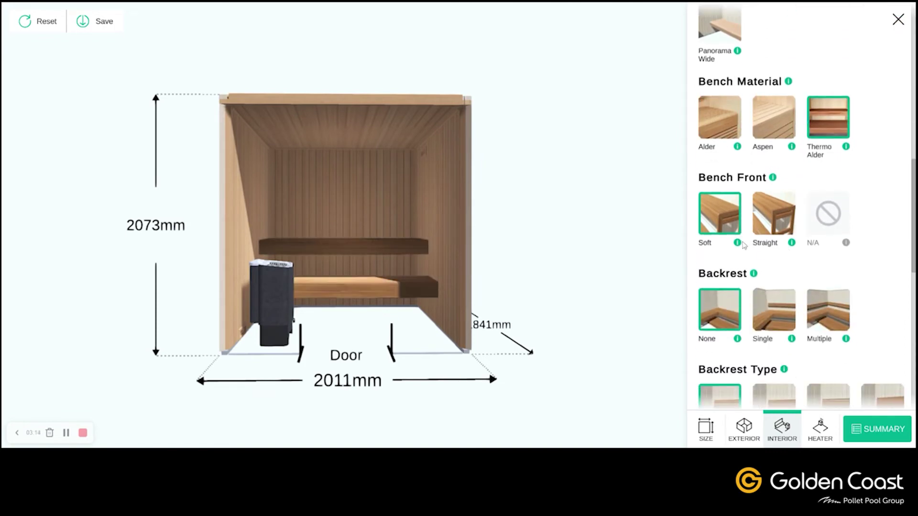
{"action": "scroll", "coordinate": [744, 246], "scroll_direction": "down", "scroll_amount": 1}
{"action": "left_click", "coordinate": [771, 277]}
{"action": "scroll", "coordinate": [765, 276], "scroll_direction": "down", "scroll_amount": 3}
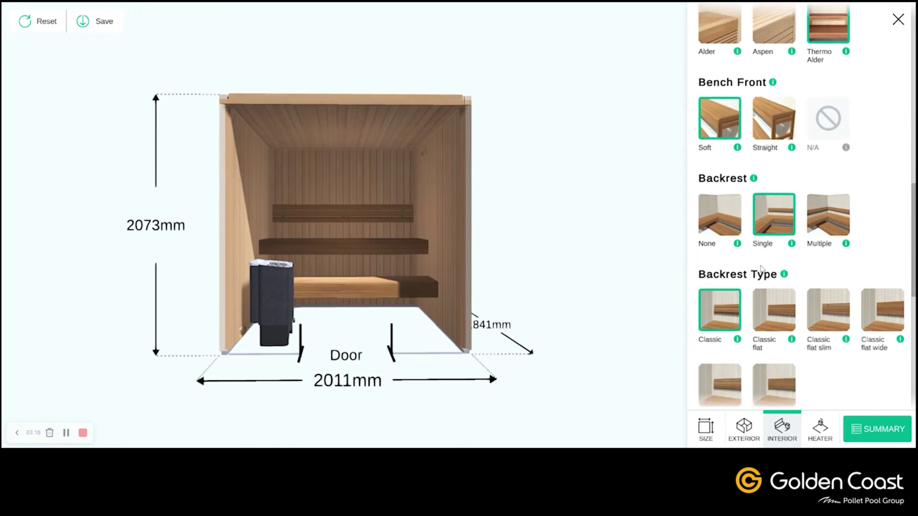
{"action": "left_click", "coordinate": [759, 275]}
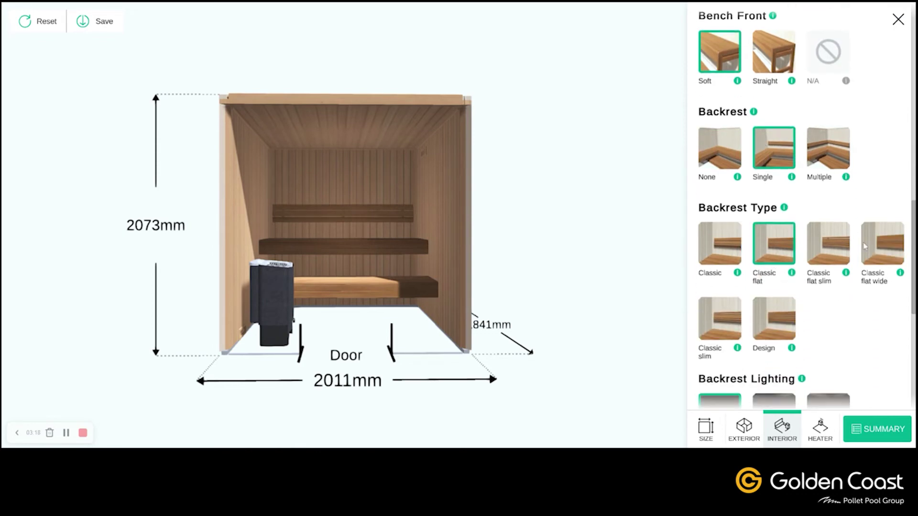
{"action": "left_click", "coordinate": [849, 245]}
{"action": "left_click", "coordinate": [885, 245]}
{"action": "left_click", "coordinate": [723, 308]}
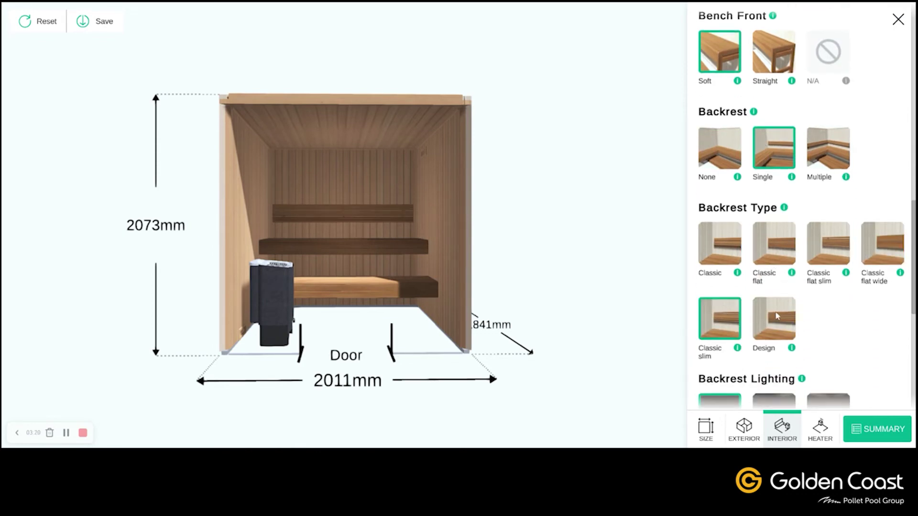
{"action": "left_click", "coordinate": [760, 313]}
Set the backrest lighting to Single.
{"action": "scroll", "coordinate": [757, 311], "scroll_direction": "down", "scroll_amount": 1}
{"action": "scroll", "coordinate": [757, 309], "scroll_direction": "down", "scroll_amount": 3}
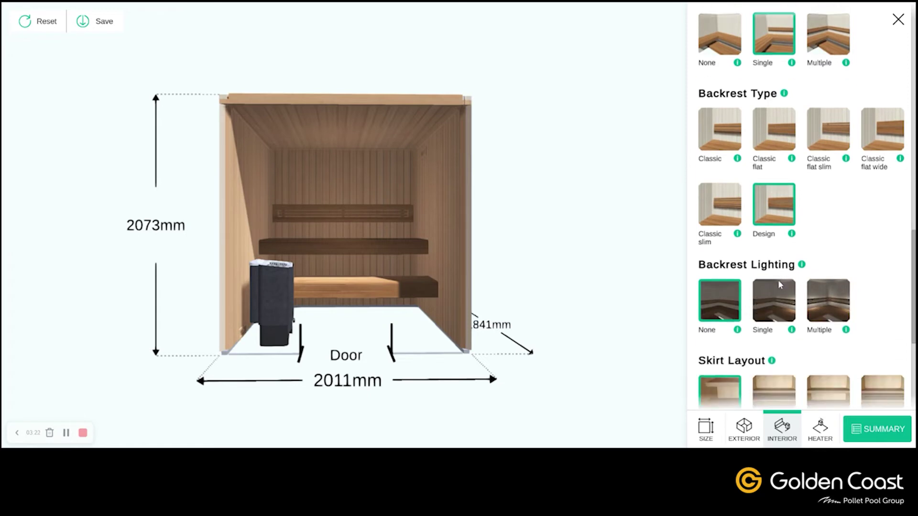
{"action": "left_click", "coordinate": [770, 299]}
Compare the bench skirting options, setting the skirt layout to Both and the skirt type to Slim.
{"action": "scroll", "coordinate": [778, 301], "scroll_direction": "down", "scroll_amount": 1}
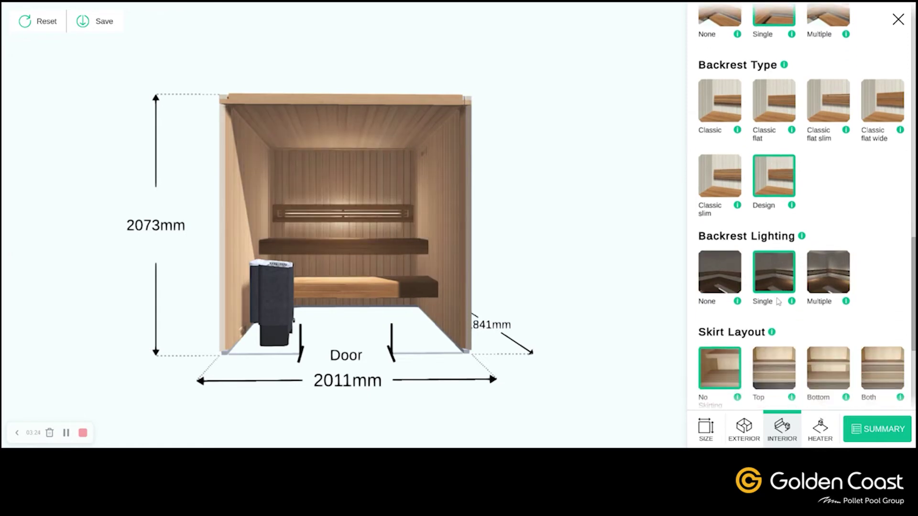
{"action": "scroll", "coordinate": [778, 302], "scroll_direction": "down", "scroll_amount": 5}
{"action": "left_click_drag", "start_coordinate": [647, 303], "coordinate": [601, 305]}
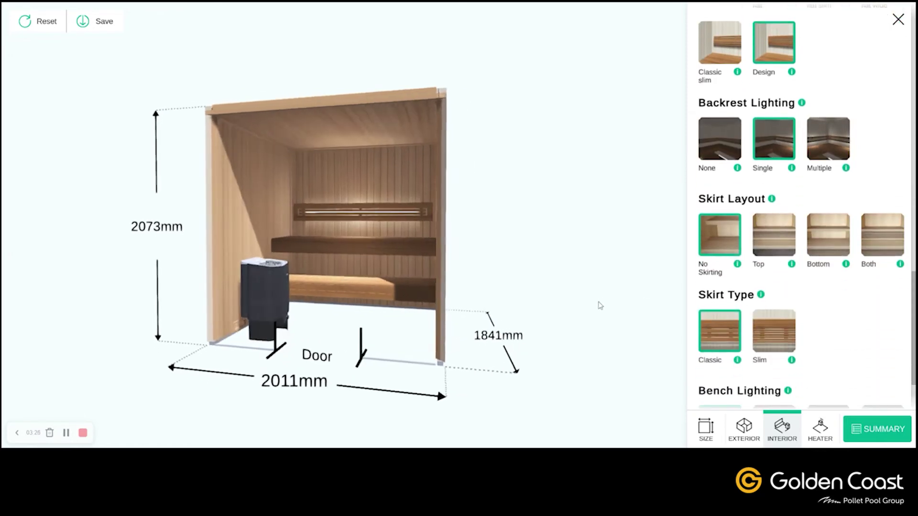
{"action": "left_click", "coordinate": [785, 249]}
{"action": "left_click", "coordinate": [837, 243]}
{"action": "left_click", "coordinate": [874, 244]}
{"action": "scroll", "coordinate": [769, 276], "scroll_direction": "down", "scroll_amount": 3}
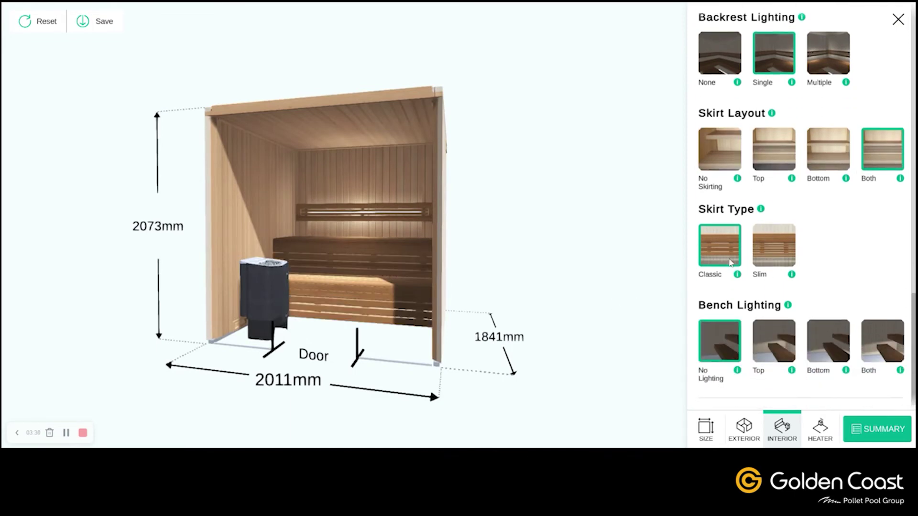
{"action": "left_click", "coordinate": [772, 249]}
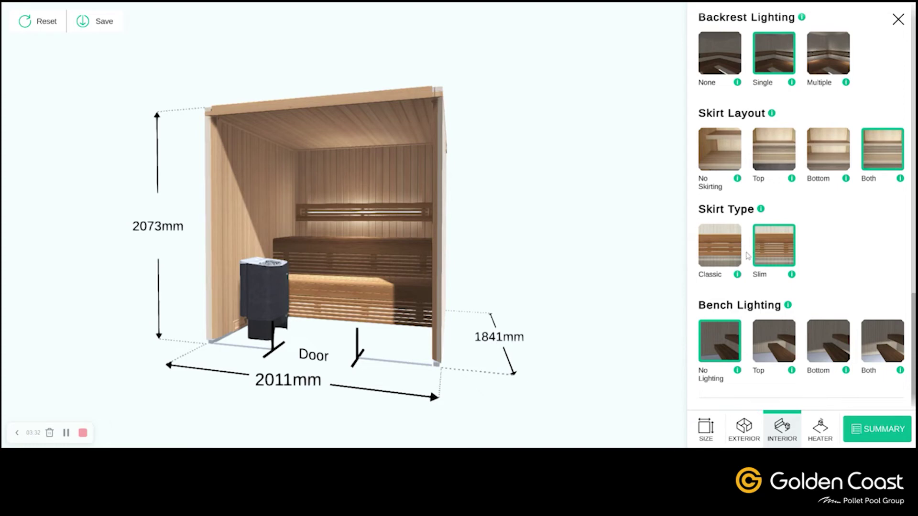
Compare the bench lighting options and set the lighting to Both.
{"action": "scroll", "coordinate": [754, 272], "scroll_direction": "down", "scroll_amount": 1}
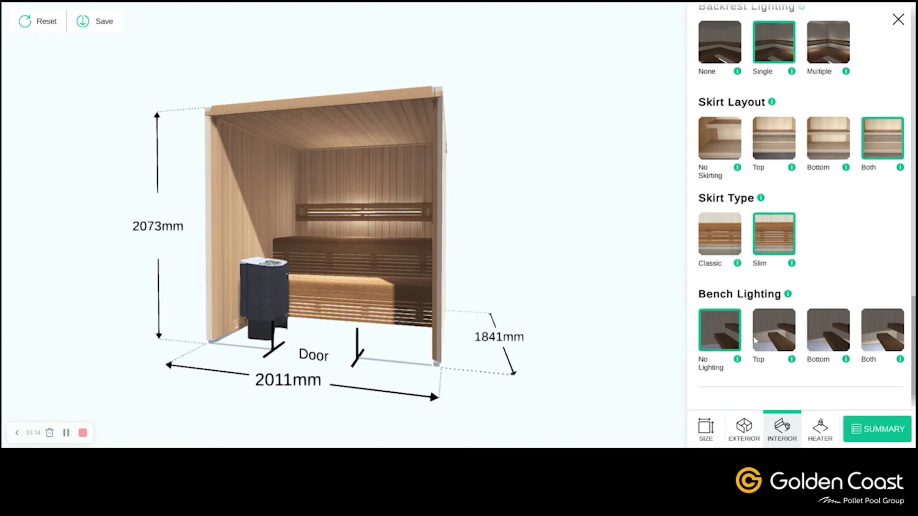
{"action": "left_click", "coordinate": [793, 335]}
{"action": "left_click", "coordinate": [820, 337]}
{"action": "left_click", "coordinate": [884, 328]}
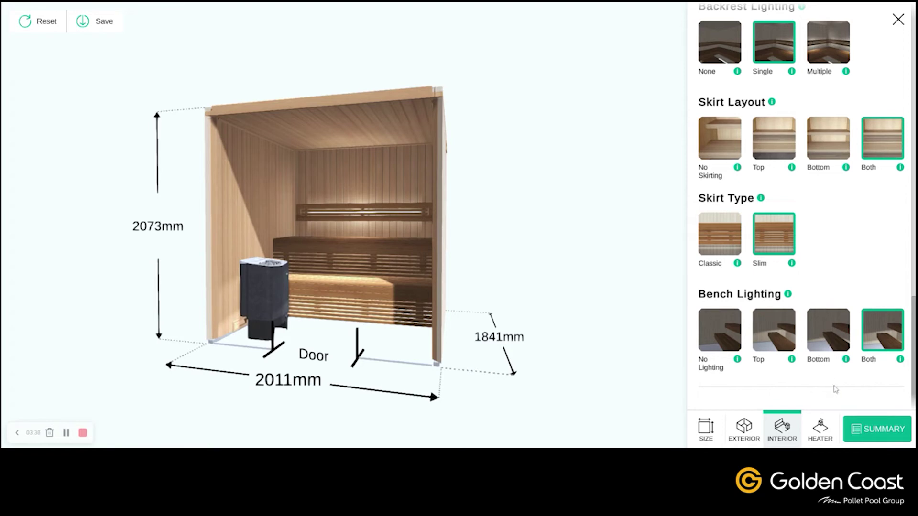
Compare the available heaters and choose SENSE COMBI 8 ELITE GRAY.
{"action": "left_click", "coordinate": [820, 433]}
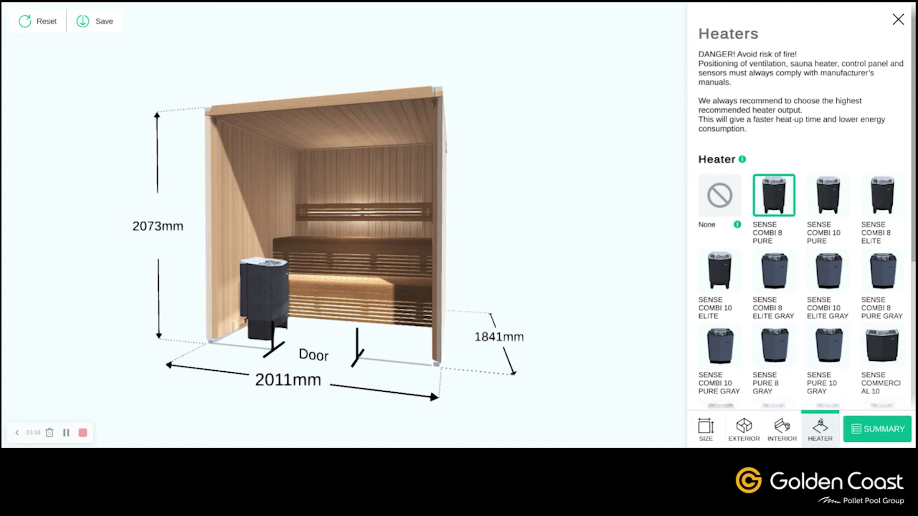
{"action": "scroll", "coordinate": [760, 269], "scroll_direction": "down", "scroll_amount": 1}
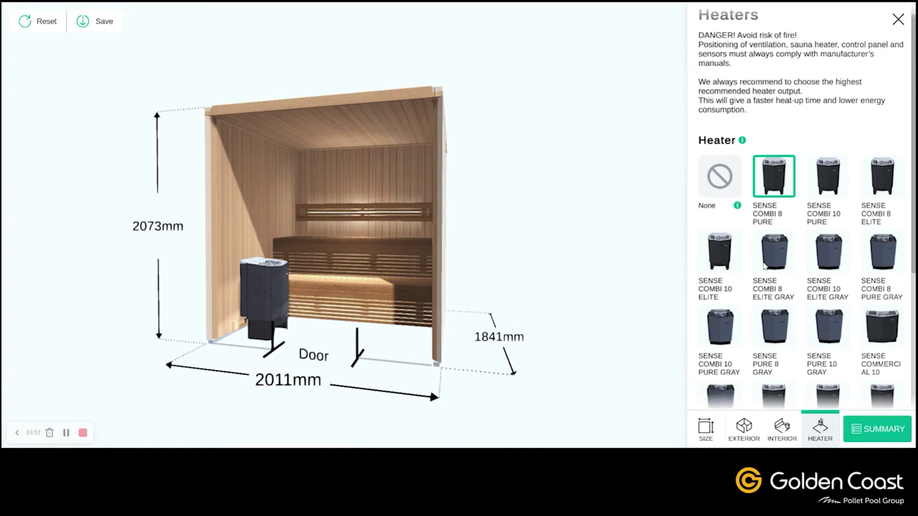
{"action": "scroll", "coordinate": [764, 266], "scroll_direction": "down", "scroll_amount": 2}
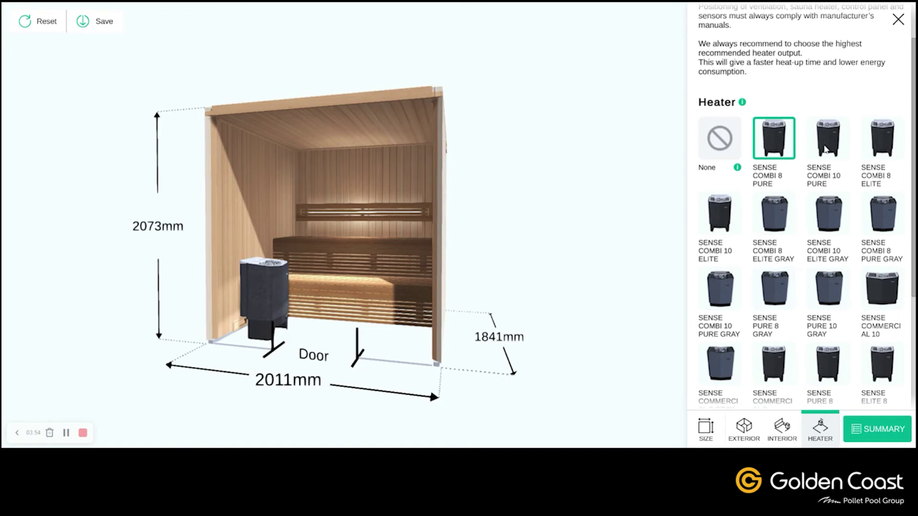
{"action": "left_click", "coordinate": [824, 148]}
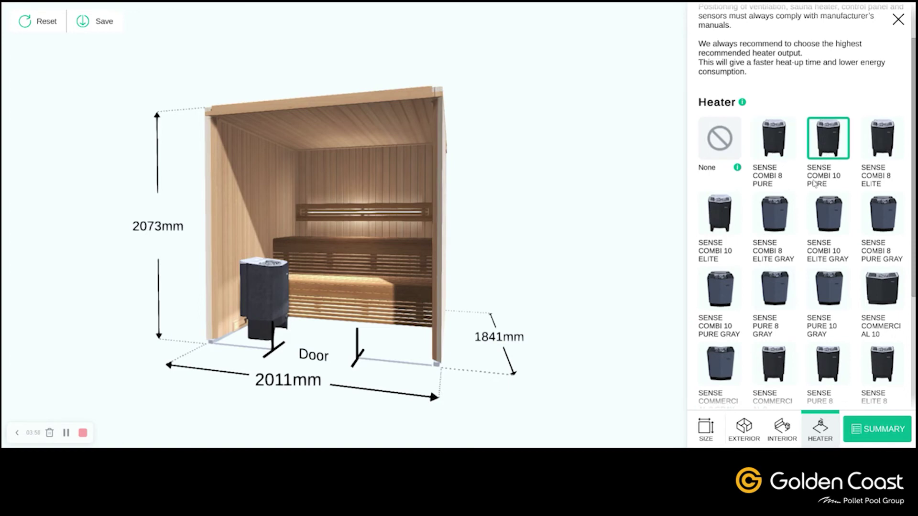
{"action": "left_click", "coordinate": [762, 211]}
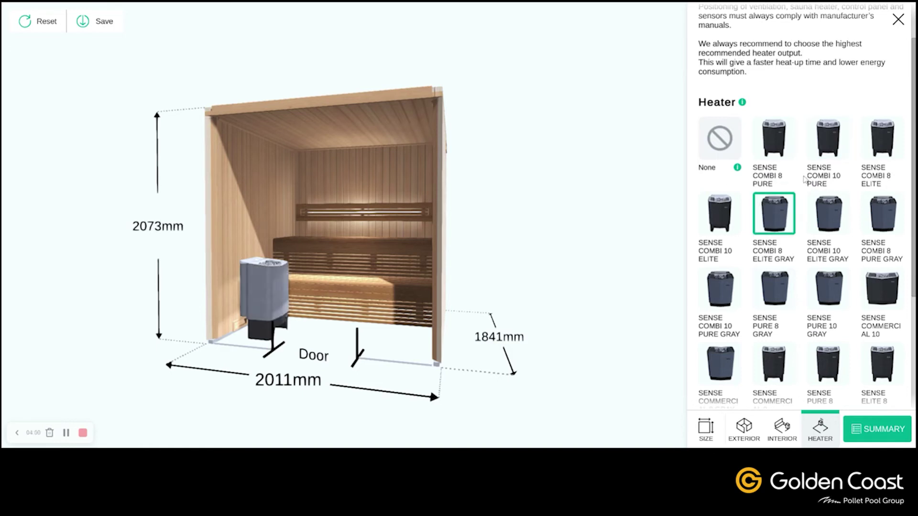
{"action": "left_click", "coordinate": [839, 146]}
{"action": "left_click", "coordinate": [765, 213]}
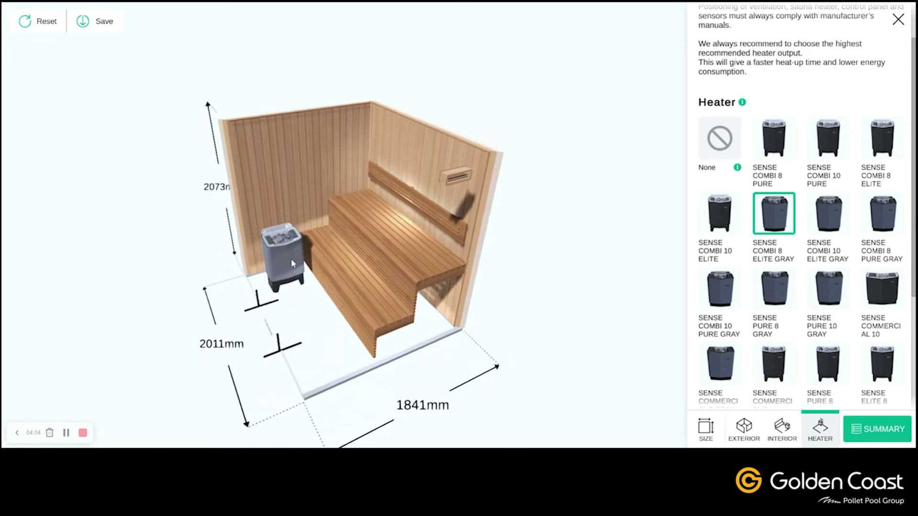
Select the heater in the model and set its placement type to On Wall.
{"action": "left_click", "coordinate": [293, 263]}
{"action": "scroll", "coordinate": [704, 122], "scroll_direction": "up", "scroll_amount": 1}
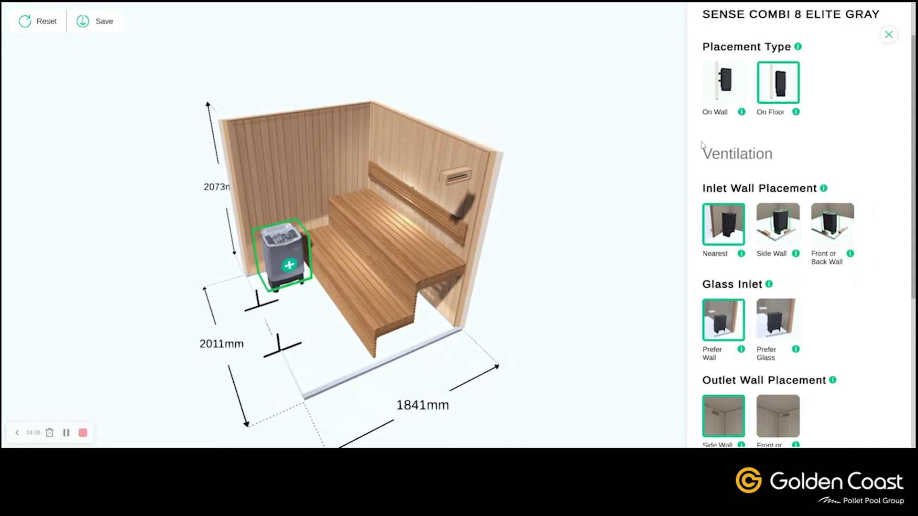
{"action": "left_click", "coordinate": [728, 94]}
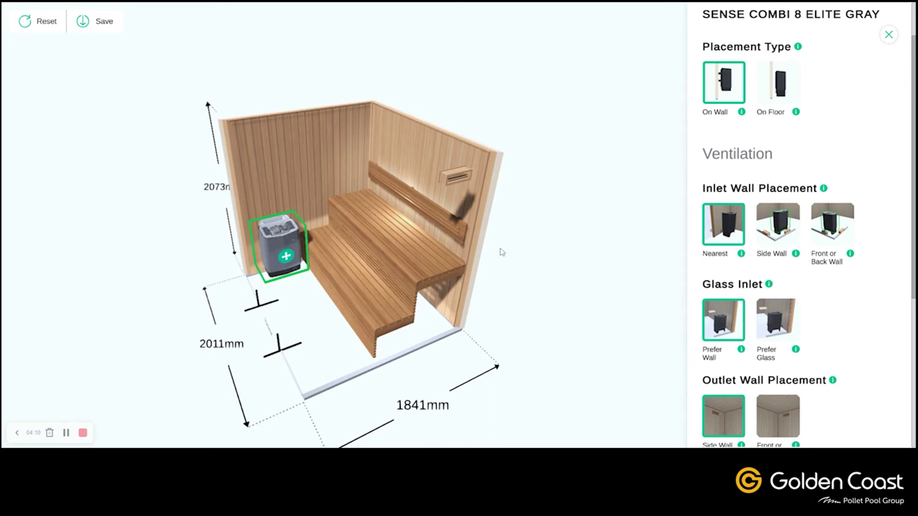
Set the heater ventilation to Front or Back Wall for both inlet and outlet placement, with the glass inlet on Prefer Glass.
{"action": "scroll", "coordinate": [784, 240], "scroll_direction": "down", "scroll_amount": 2}
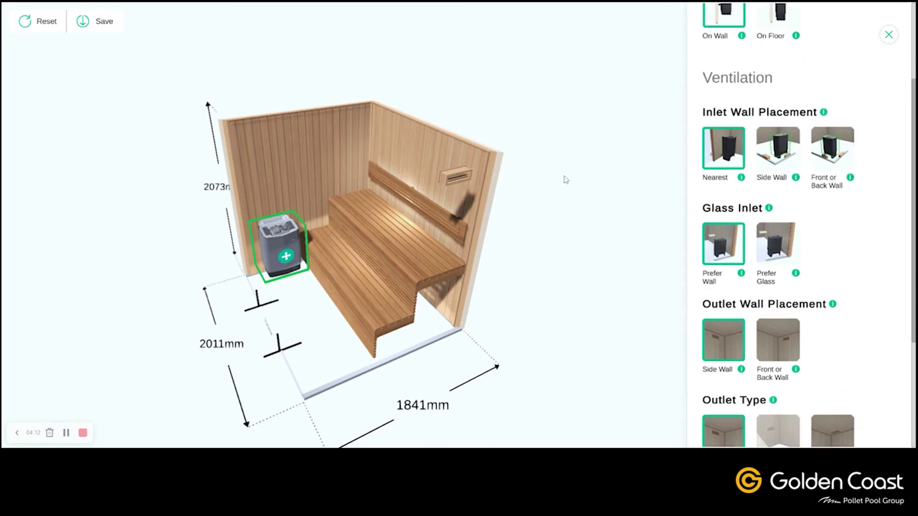
{"action": "left_click_drag", "start_coordinate": [284, 340], "coordinate": [382, 350]}
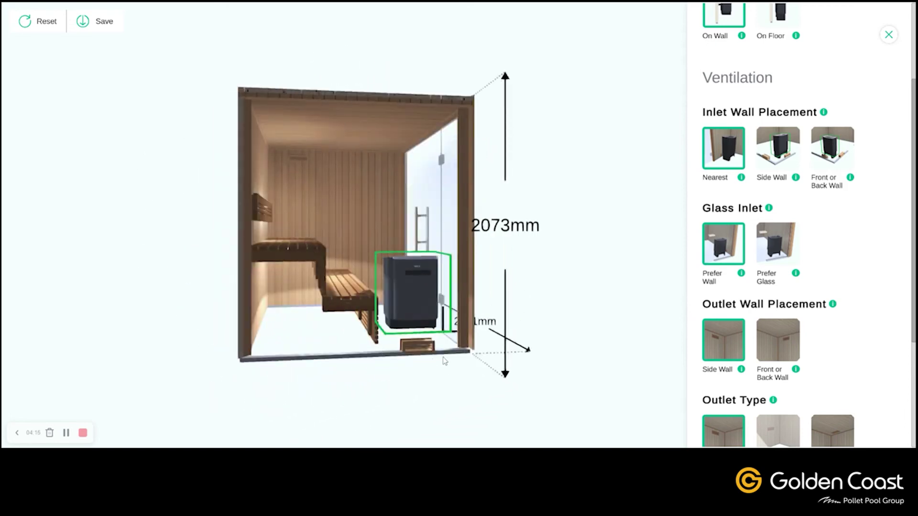
{"action": "left_click_drag", "start_coordinate": [647, 268], "coordinate": [408, 289]}
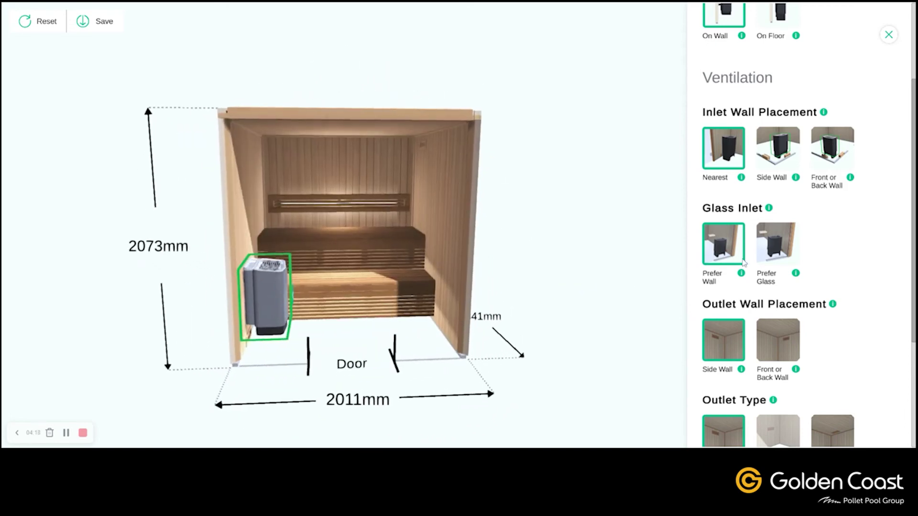
{"action": "left_click", "coordinate": [764, 255]}
{"action": "scroll", "coordinate": [765, 260], "scroll_direction": "down", "scroll_amount": 2}
{"action": "left_click", "coordinate": [775, 279]}
{"action": "scroll", "coordinate": [775, 278], "scroll_direction": "down", "scroll_amount": 2}
{"action": "scroll", "coordinate": [798, 282], "scroll_direction": "up", "scroll_amount": 2}
{"action": "left_click", "coordinate": [836, 92]}
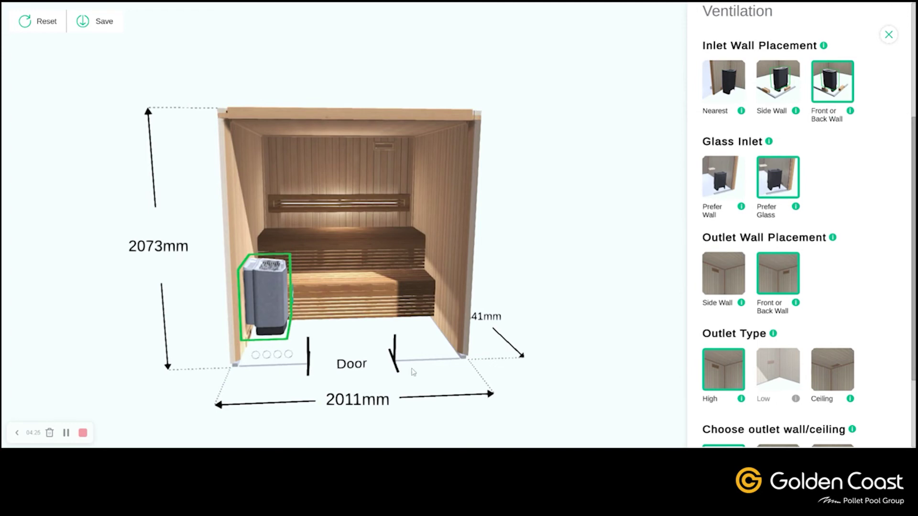
Set the ventilation outlet type to Ceiling.
{"action": "scroll", "coordinate": [815, 298], "scroll_direction": "down", "scroll_amount": 1}
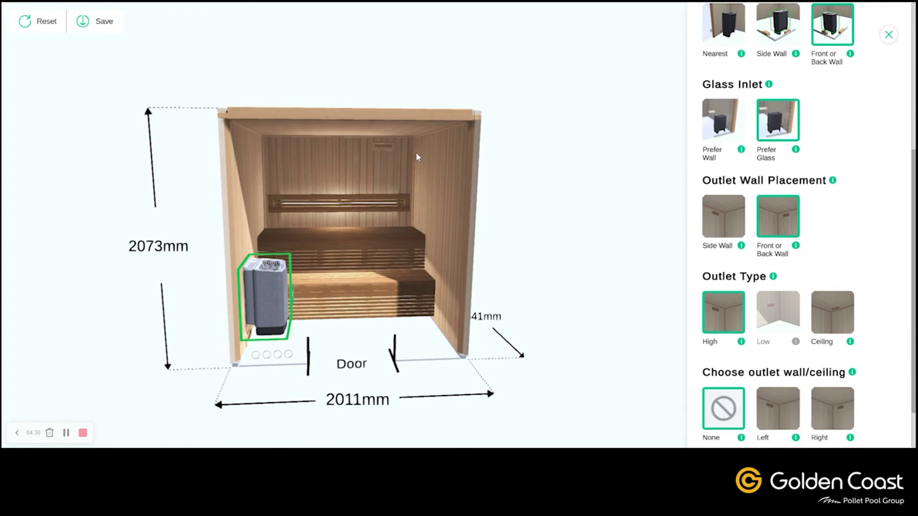
{"action": "scroll", "coordinate": [741, 252], "scroll_direction": "down", "scroll_amount": 1}
{"action": "left_click", "coordinate": [831, 268]}
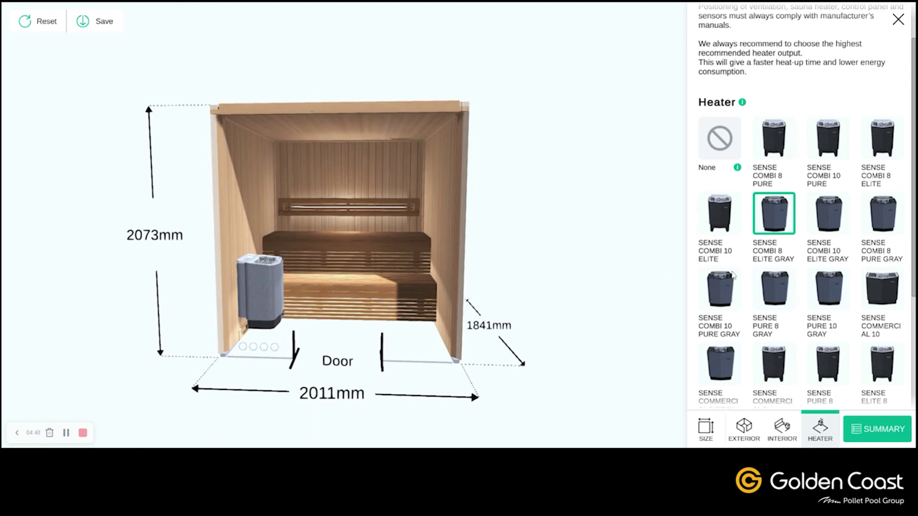
Look through the remaining heaters, and open the configuration summary to examine its size and exterior specifications.
{"action": "scroll", "coordinate": [784, 268], "scroll_direction": "down", "scroll_amount": 3}
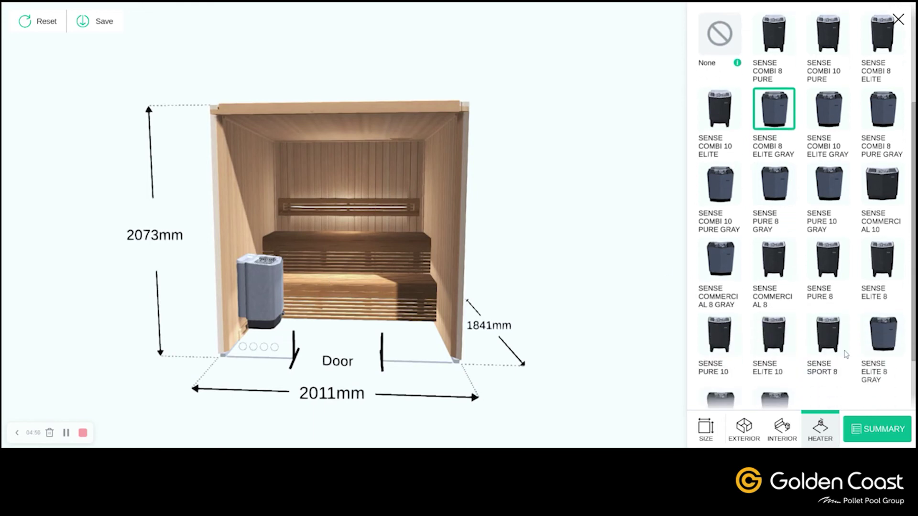
{"action": "left_click", "coordinate": [873, 433]}
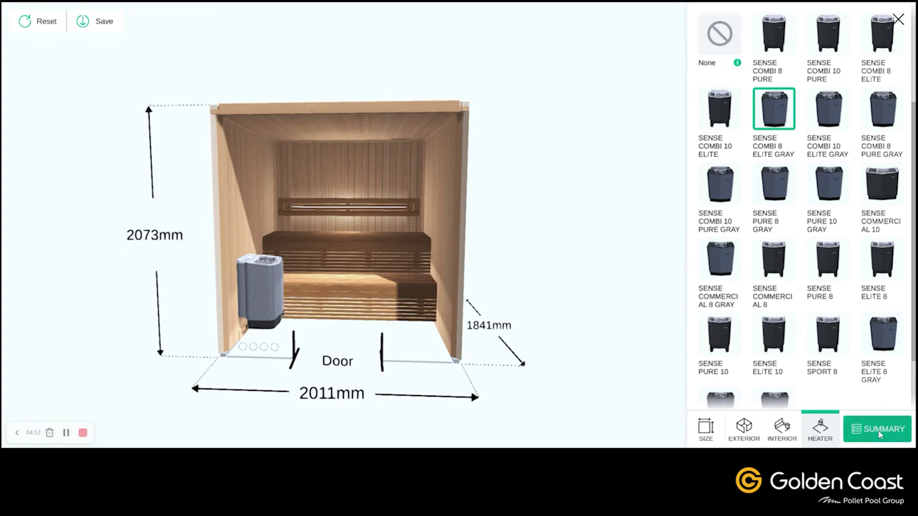
{"action": "scroll", "coordinate": [842, 348], "scroll_direction": "down", "scroll_amount": 7}
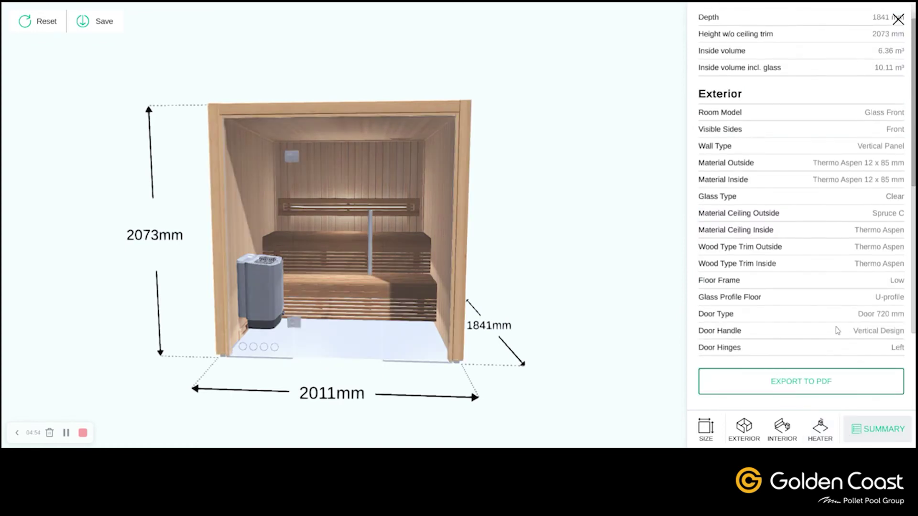
Export the sauna configuration to PDF and review the document's specification table and dimensioned drawings.
{"action": "left_click", "coordinate": [815, 380]}
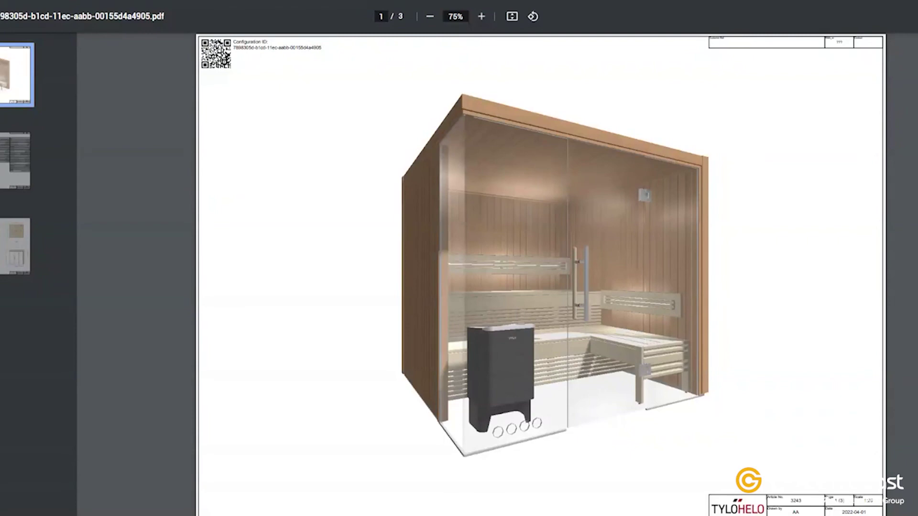
{"action": "key", "text": "Right"}
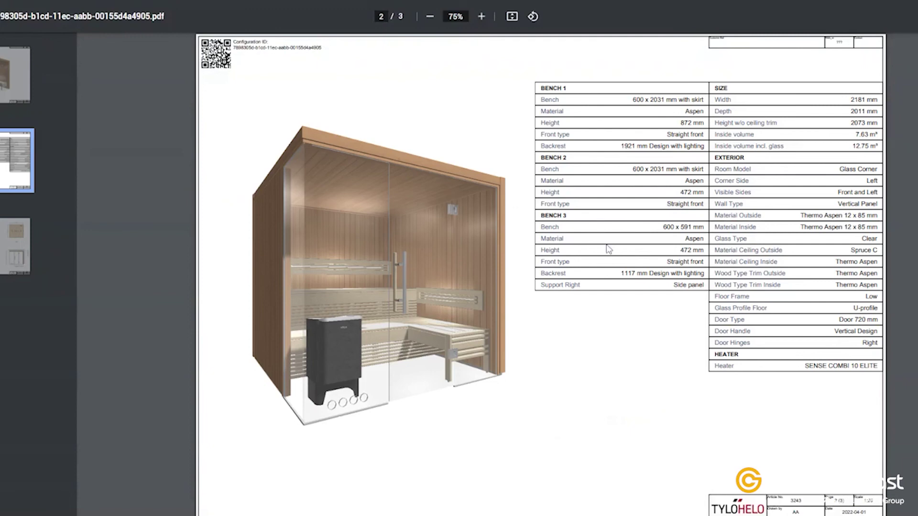
{"action": "key", "text": "Right"}
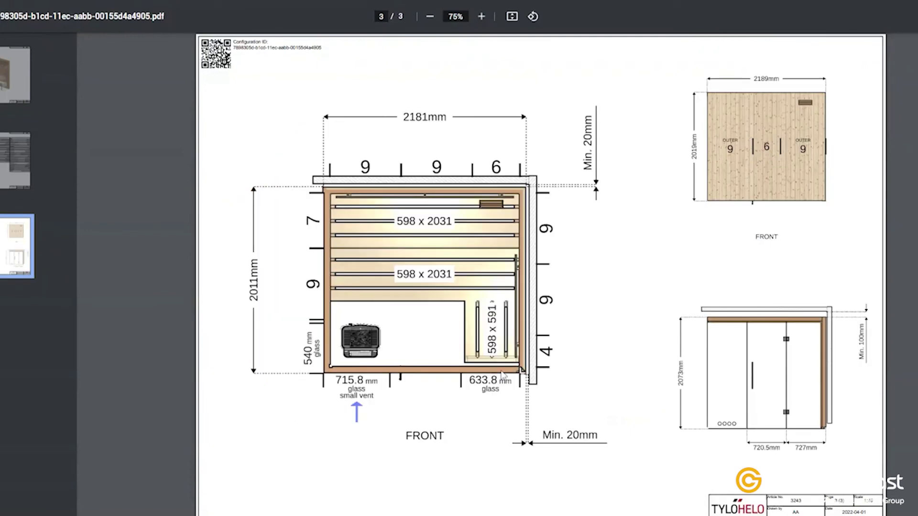